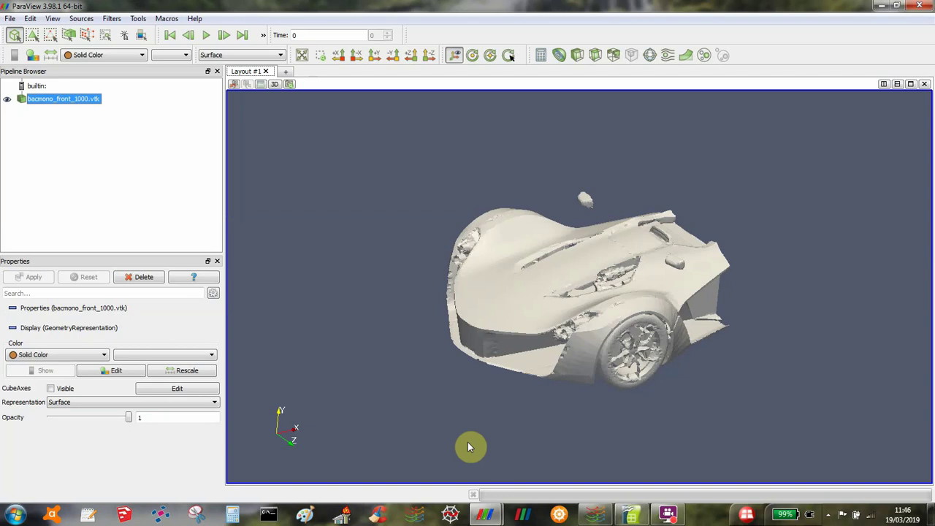
In the Cygwin terminal, list forces_front/0 to show forces.dat, then select the step 100 force values
click(600, 517)
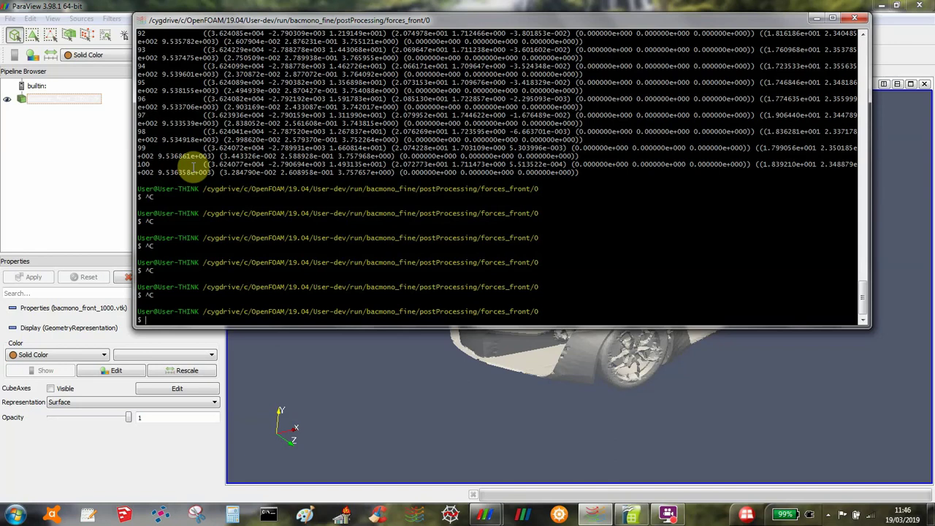
text(ls)
key(Return)
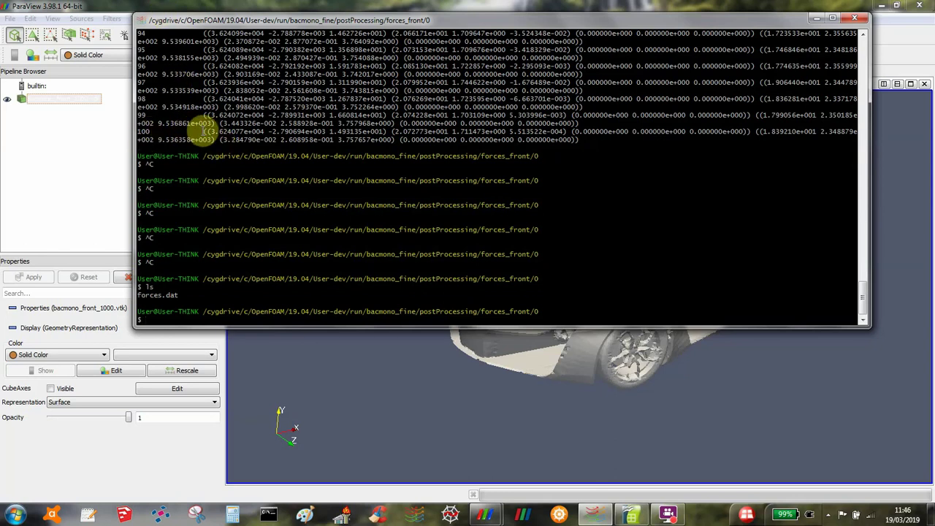
drag(206, 132, 387, 133)
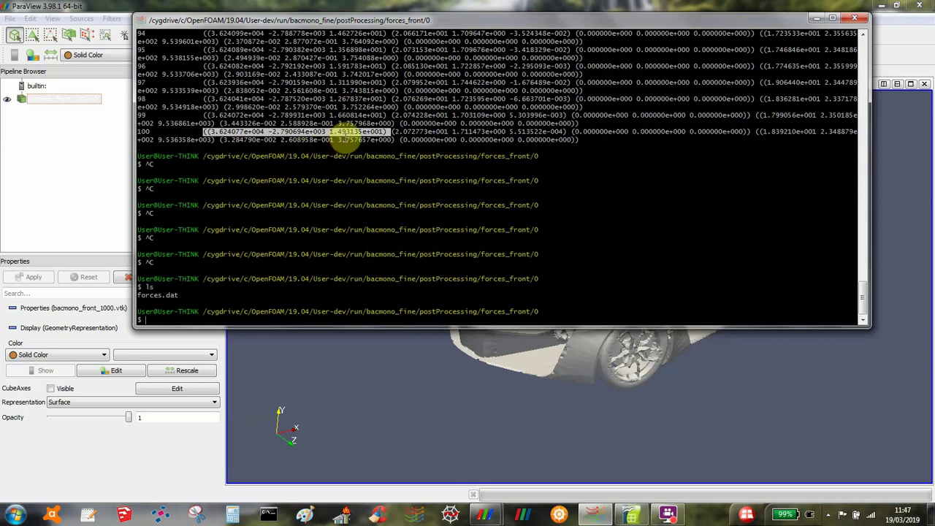
Select the simpleFoam Fx, Fy, Fz cells B2:D2 in the Calc table, then return to the terminal
click(632, 515)
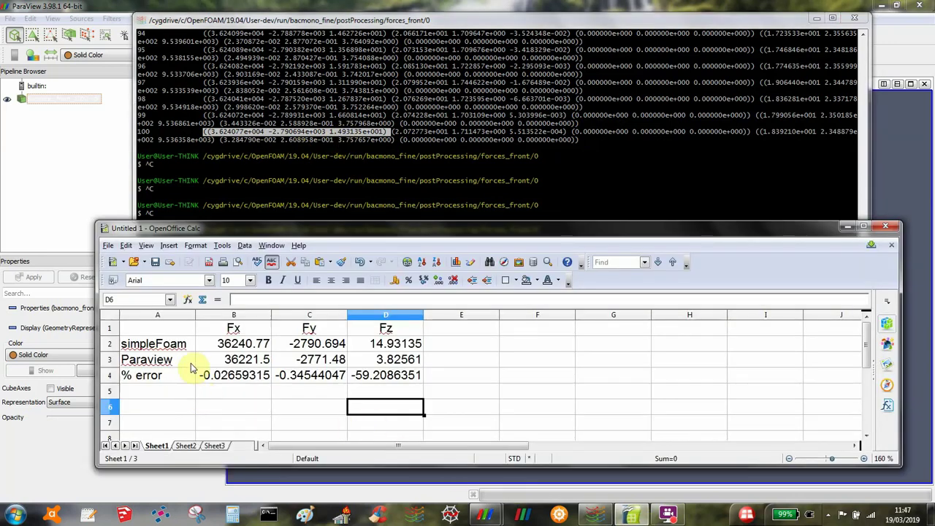
click(221, 348)
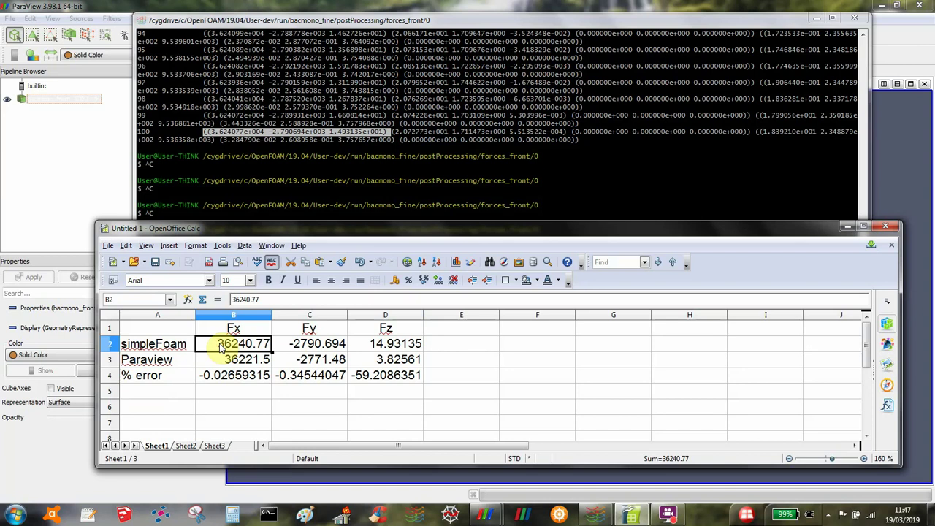
key(shift+Right)
key(shift+Right)
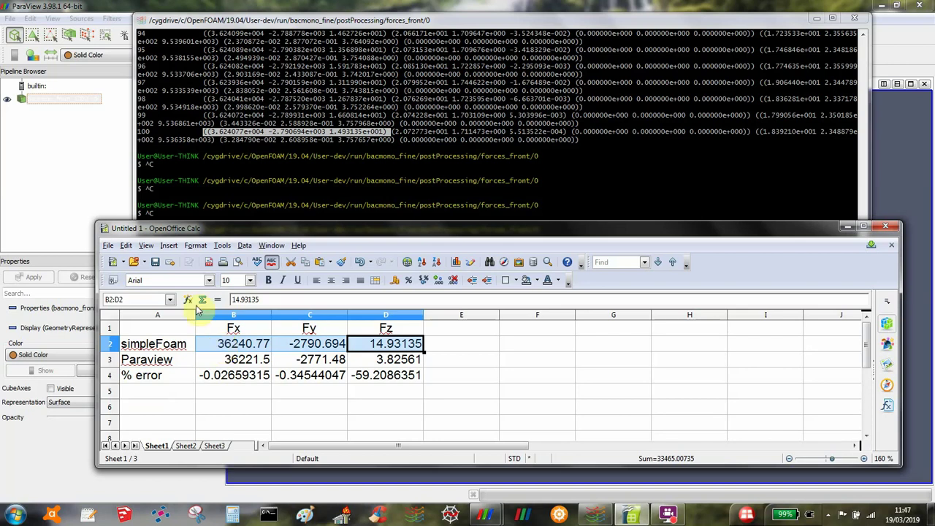
click(253, 154)
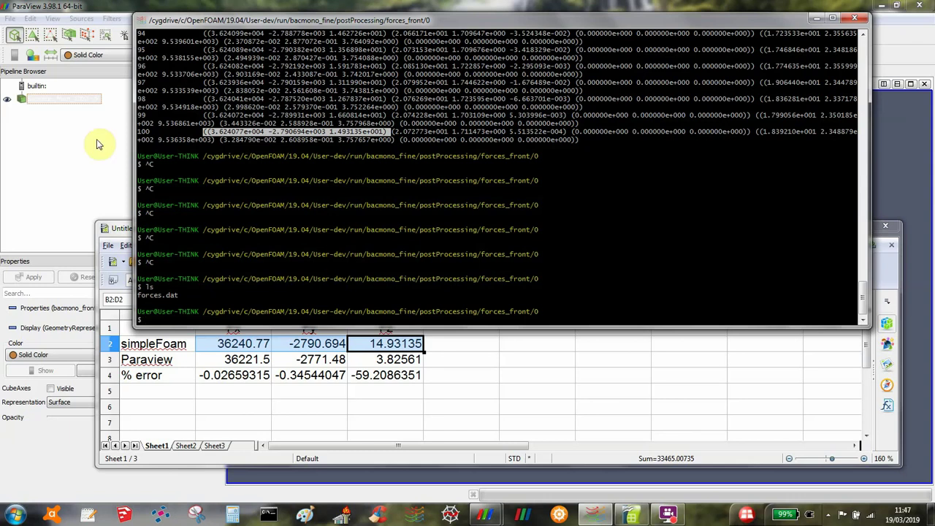
Colour the bacmono_front_1000.vtk car surface by pressure p and rotate it to inspect the colouring
click(64, 7)
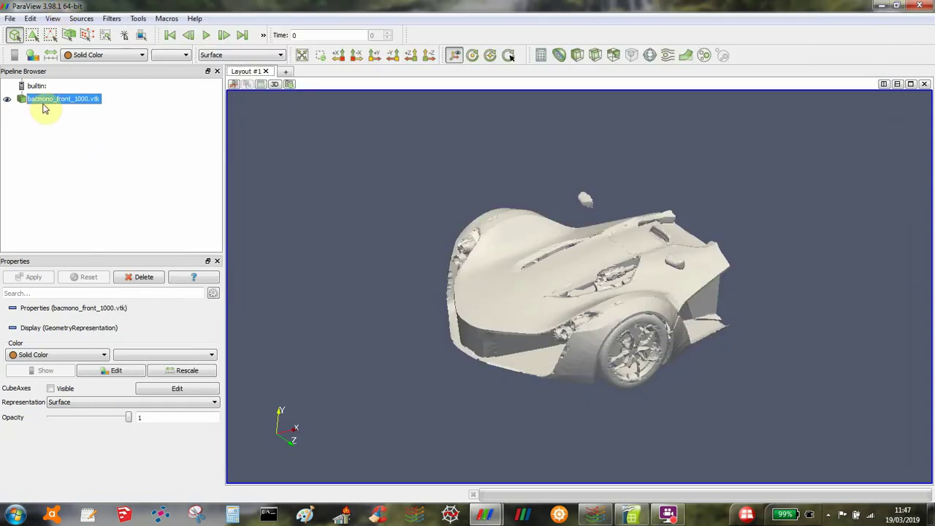
click(82, 58)
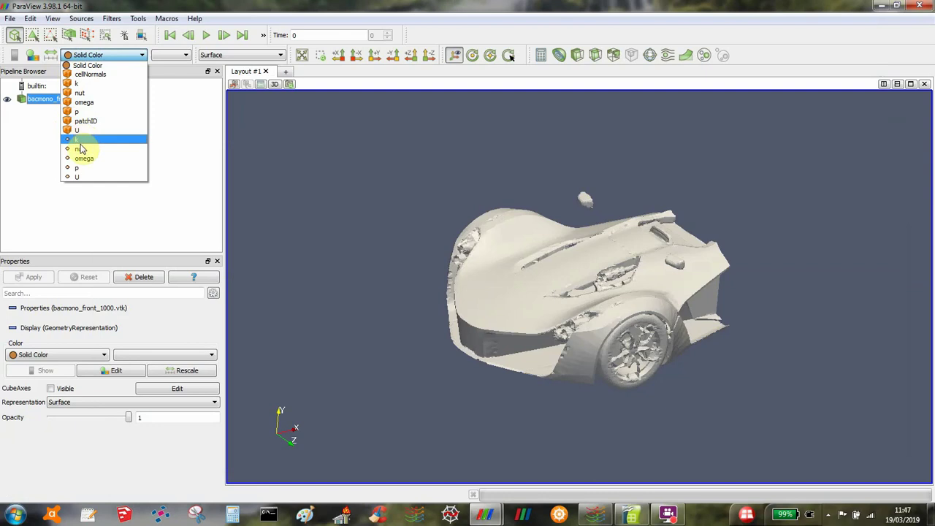
click(81, 111)
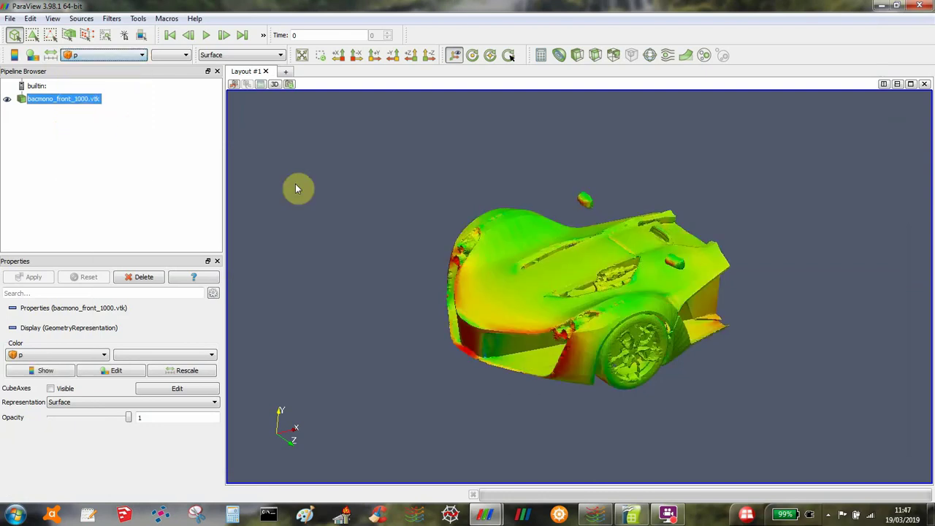
drag(408, 218, 413, 251)
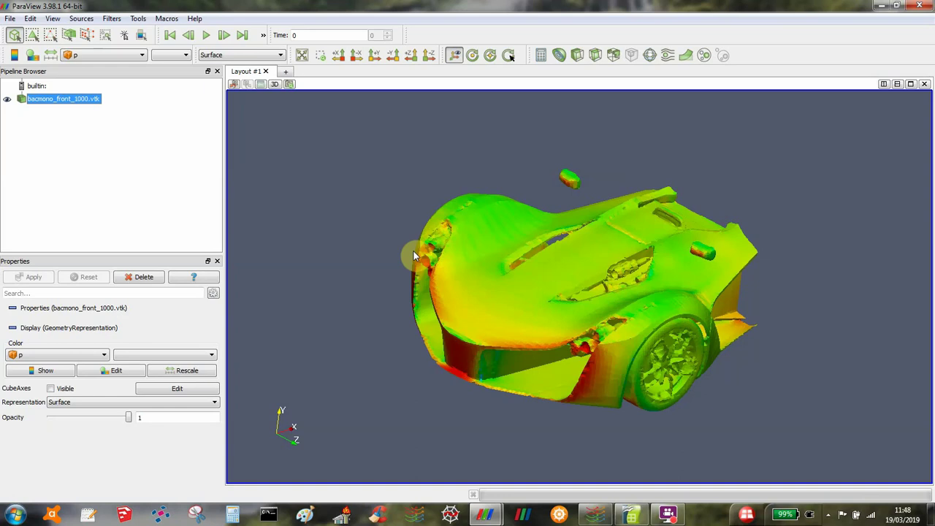
drag(366, 259, 398, 247)
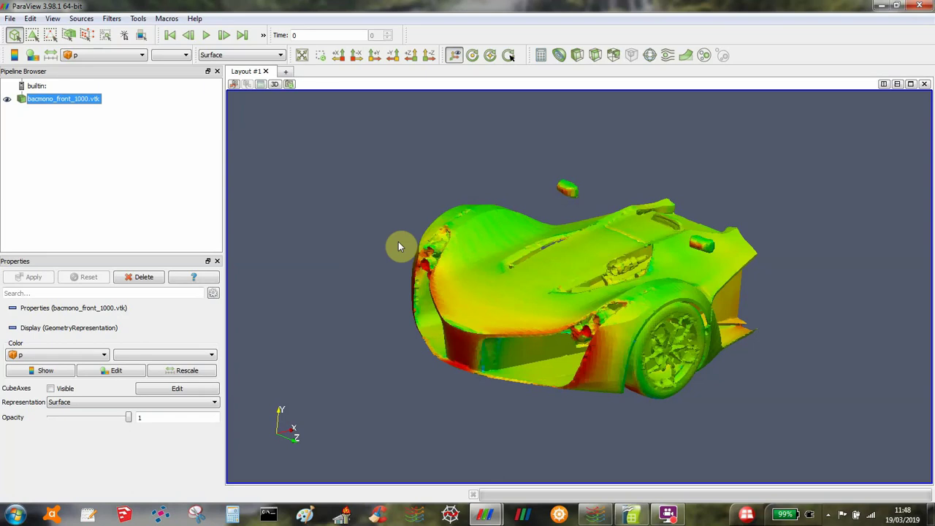
drag(398, 244, 462, 206)
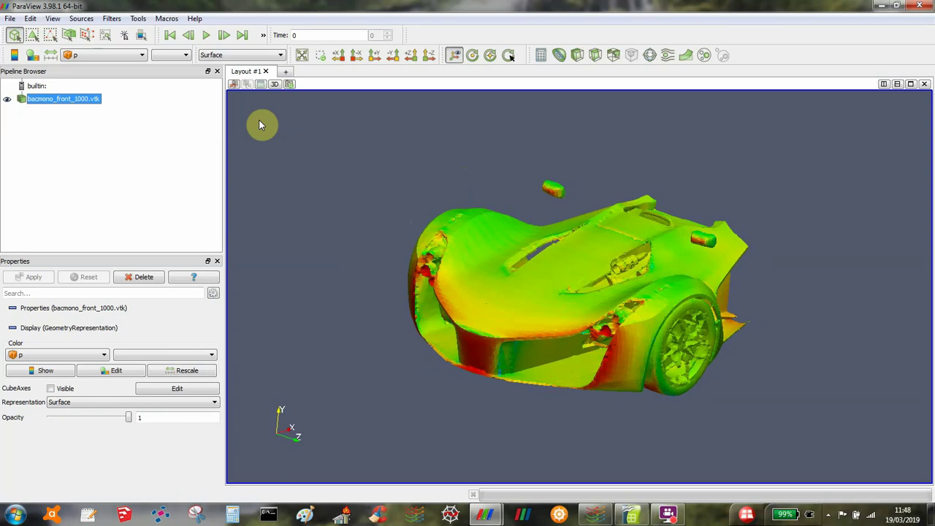
Add a Triangulate filter to the car and display it as Surface With Edges
click(112, 19)
mouse_move(127, 47)
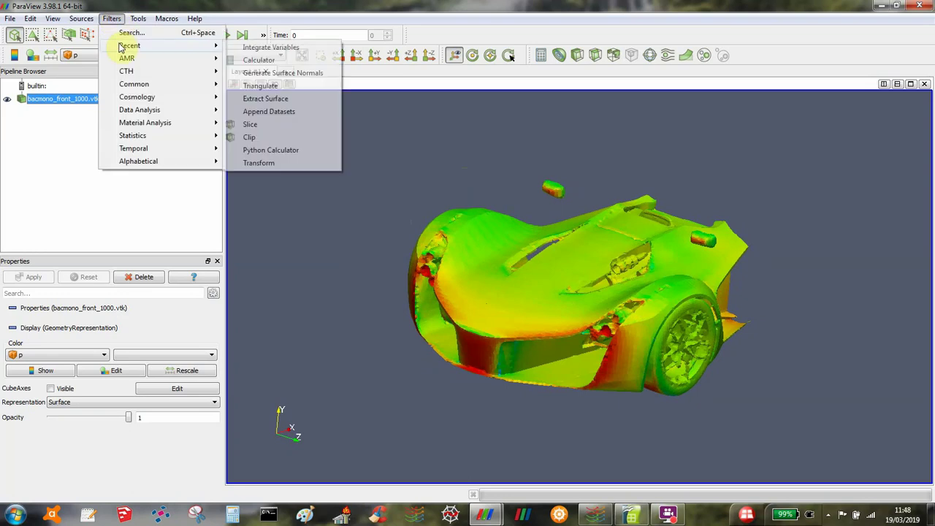
click(263, 88)
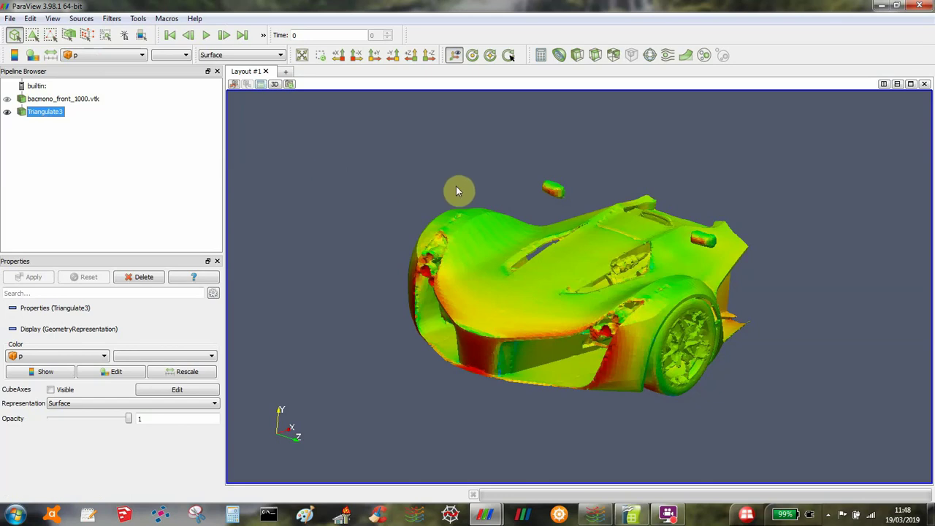
right_drag(457, 176, 445, 261)
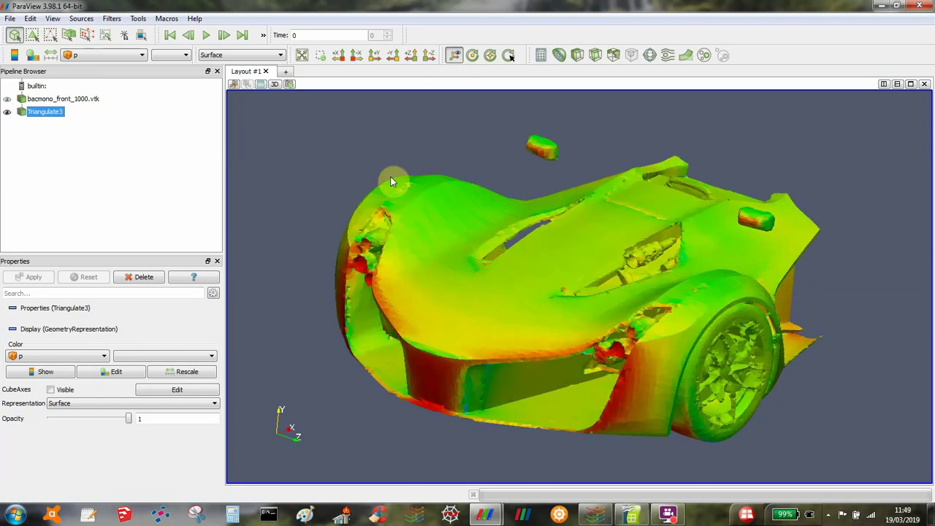
click(242, 55)
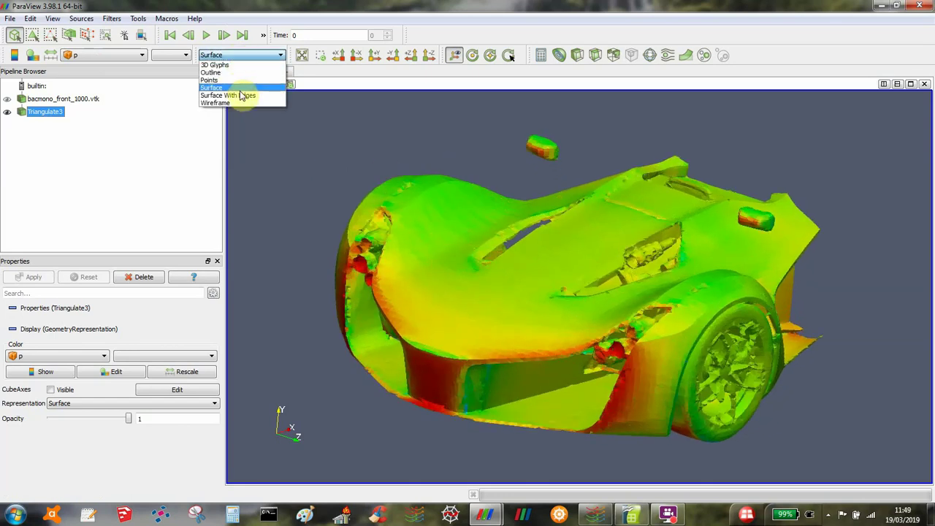
click(241, 98)
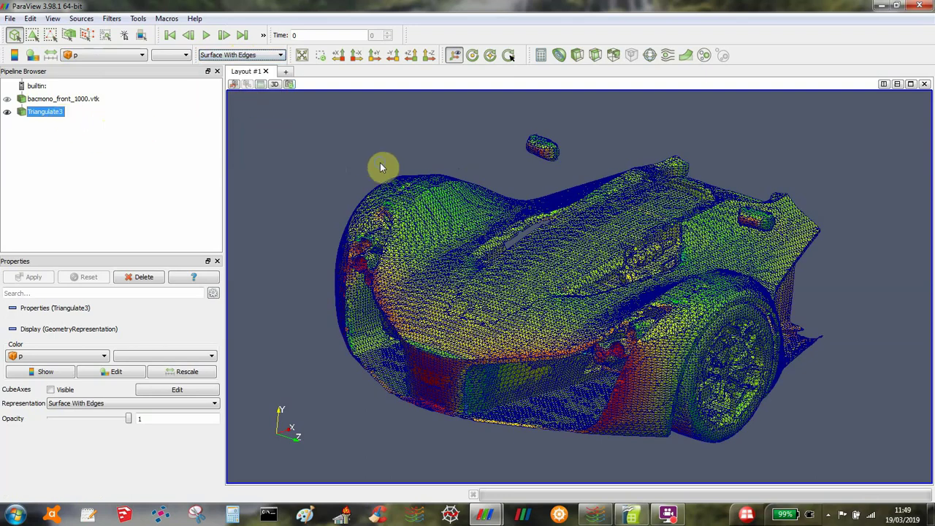
right_drag(380, 173, 379, 245)
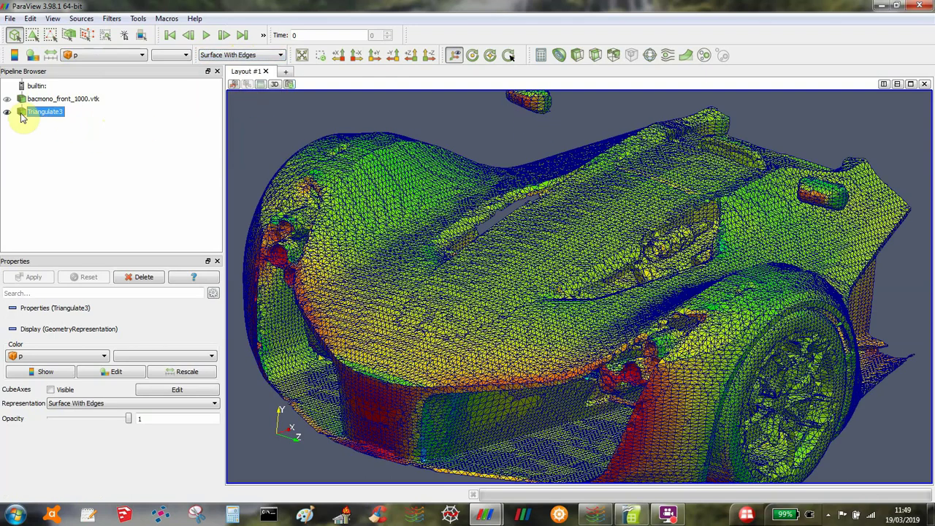
Show bacmono_front_1000.vtk as Surface With Edges too, and compare it with the triangulated mesh
click(7, 99)
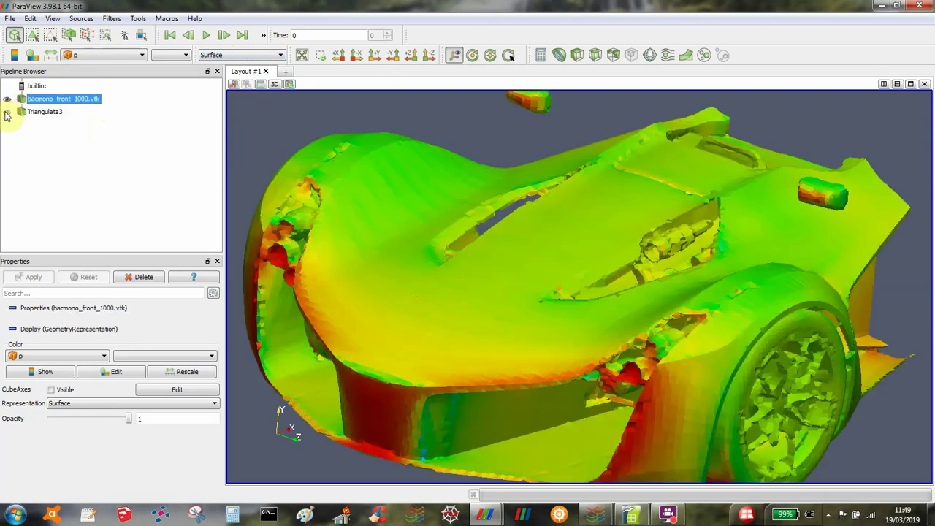
click(231, 57)
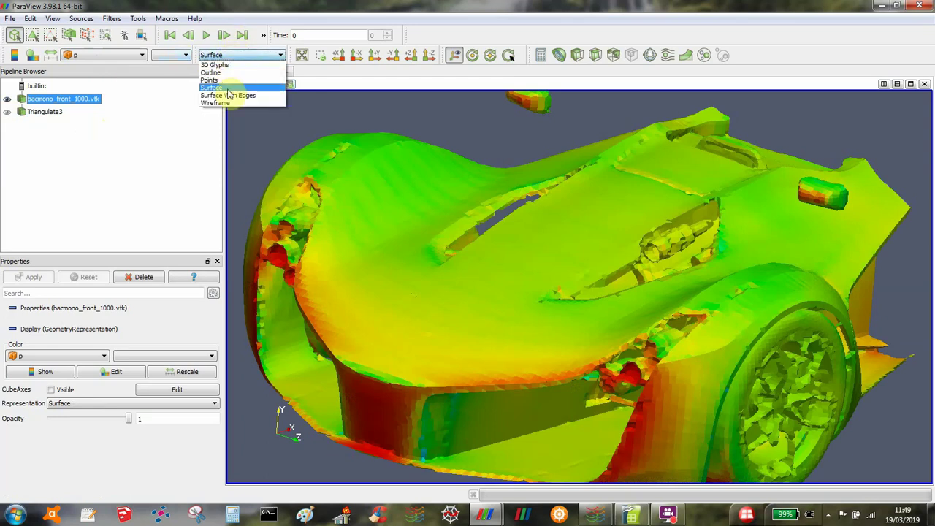
click(232, 95)
drag(381, 174, 382, 194)
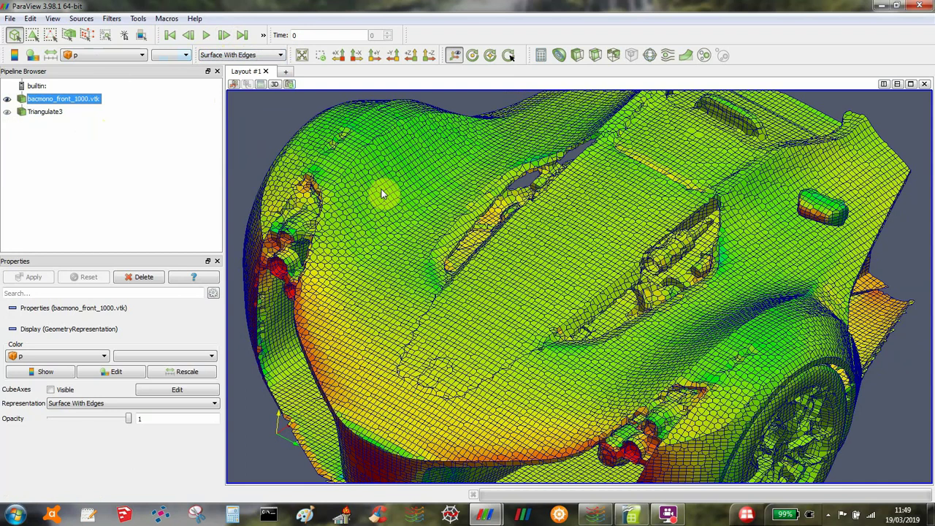
drag(381, 189, 381, 181)
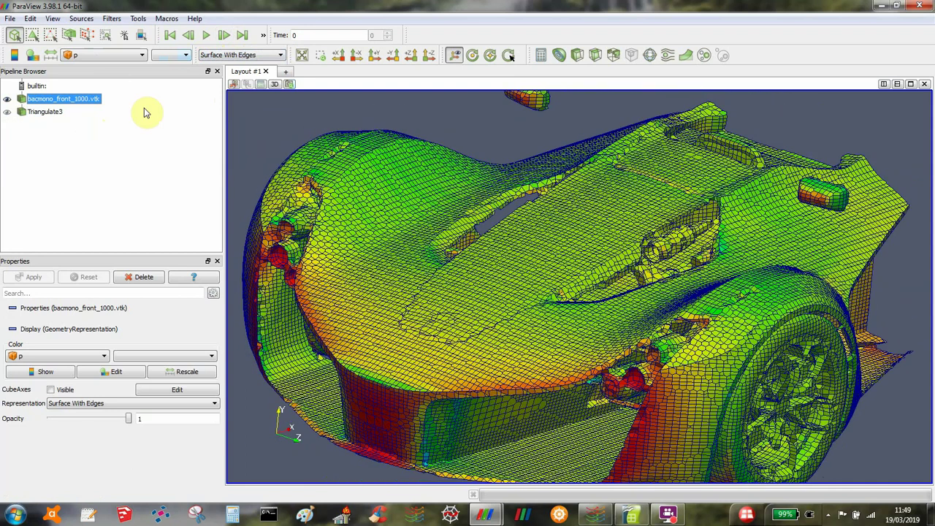
click(8, 113)
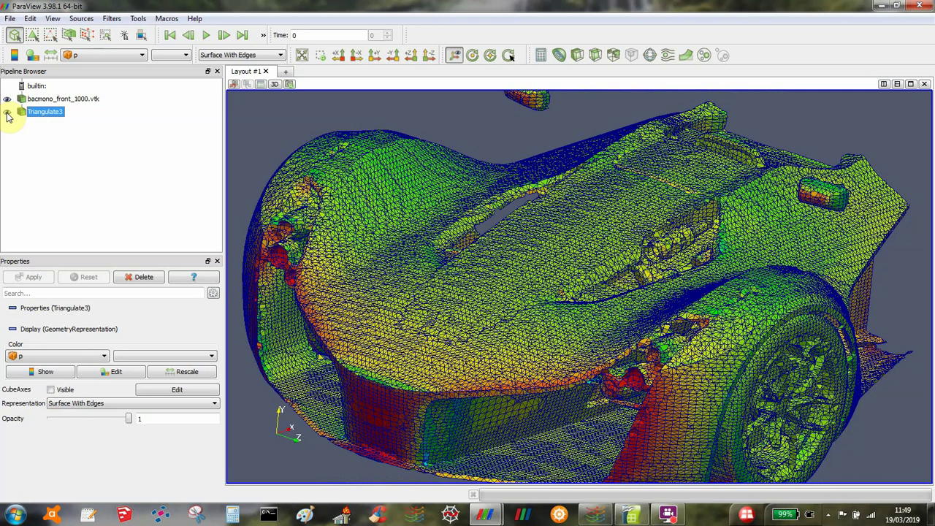
drag(291, 212, 46, 119)
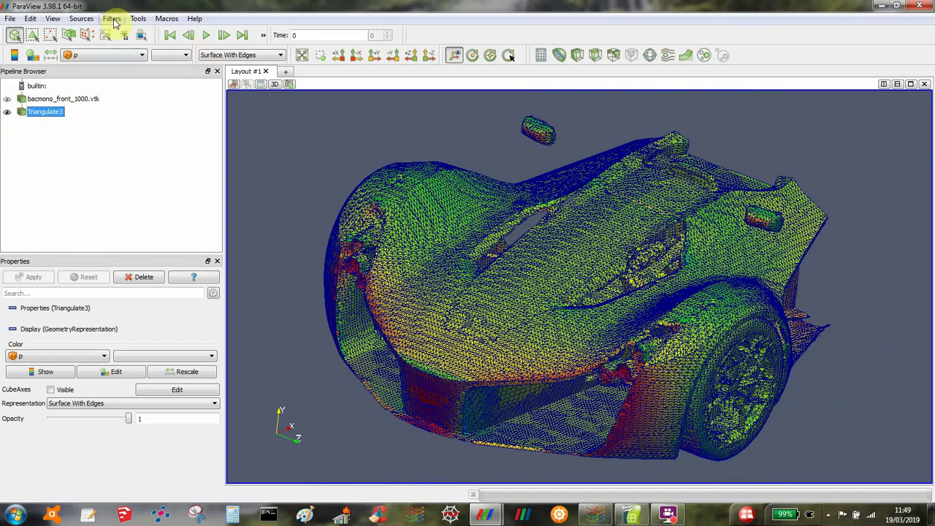
Add a Generate Surface Normals filter to the triangulated car
click(113, 20)
mouse_move(172, 48)
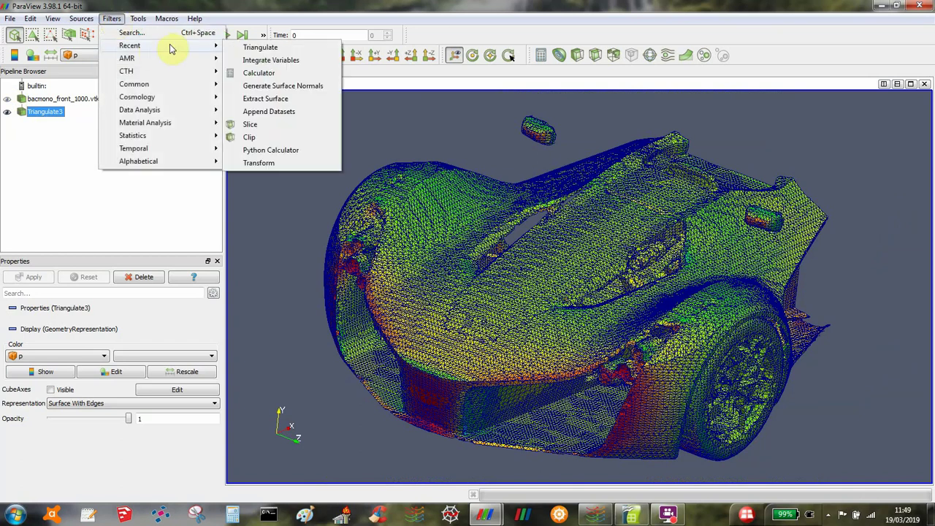
click(289, 86)
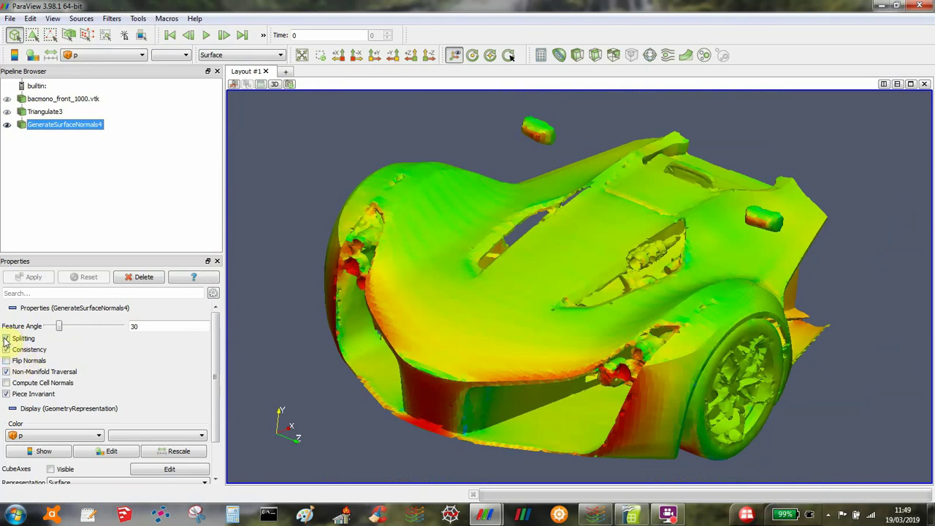
Turn off Piece Invariant, Non-Manifold Traversal, Consistency and Splitting, and enable Compute Cell Normals
click(7, 393)
click(7, 372)
click(7, 350)
click(7, 339)
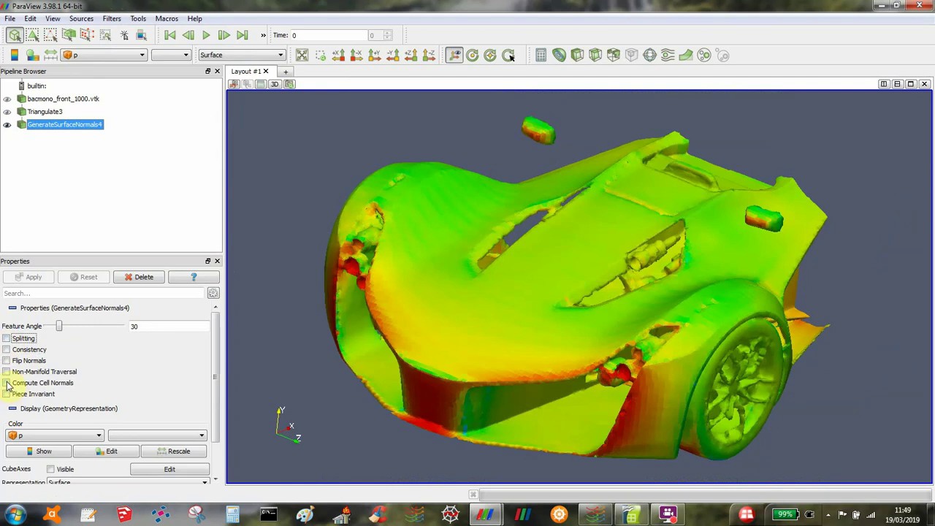
click(7, 384)
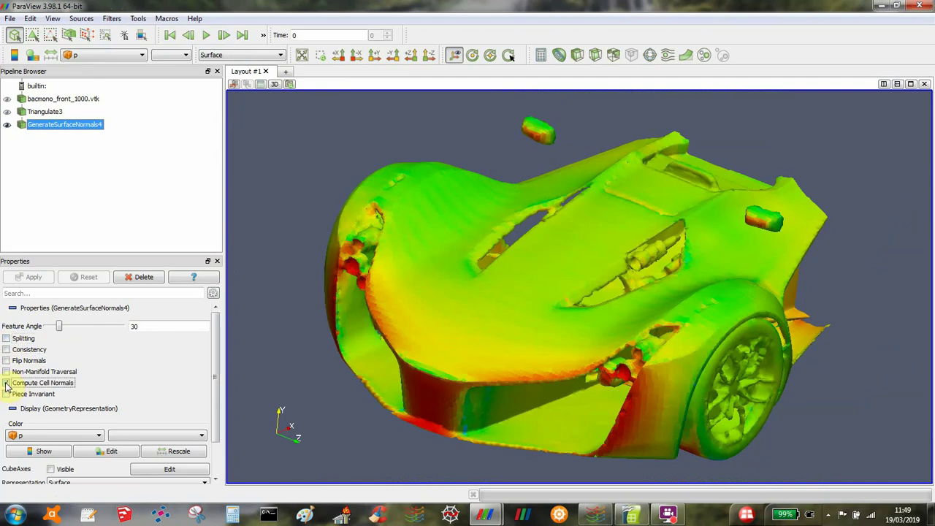
click(6, 384)
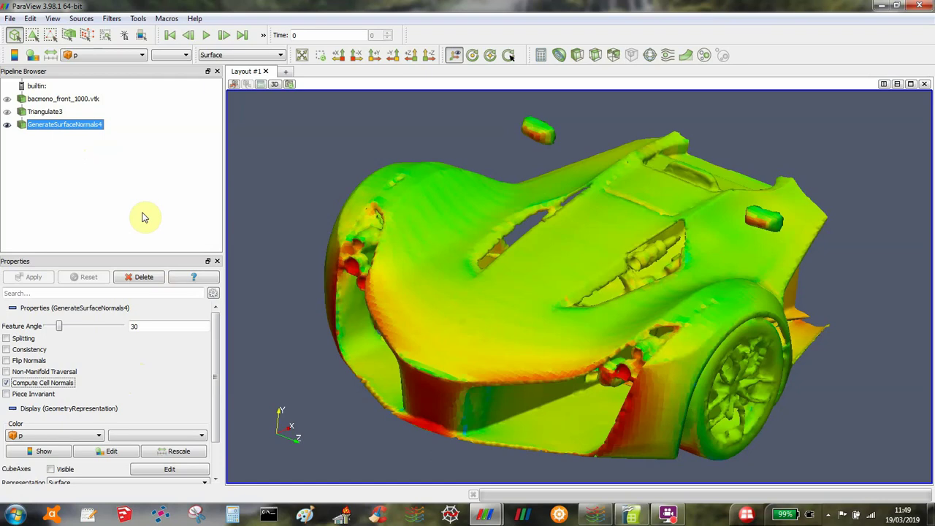
Add a Calculator on Cell Data with its result array named 'forces'
click(541, 56)
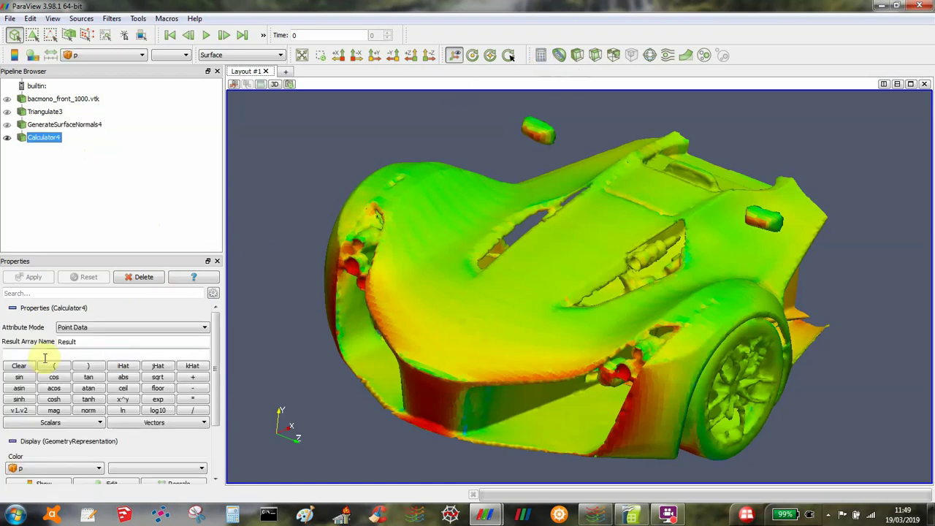
drag(84, 341, 32, 347)
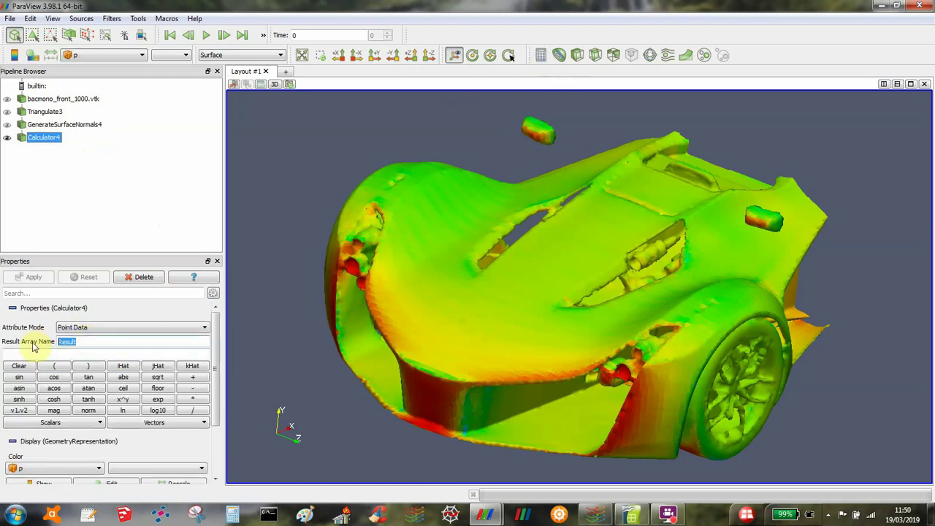
click(111, 328)
click(101, 341)
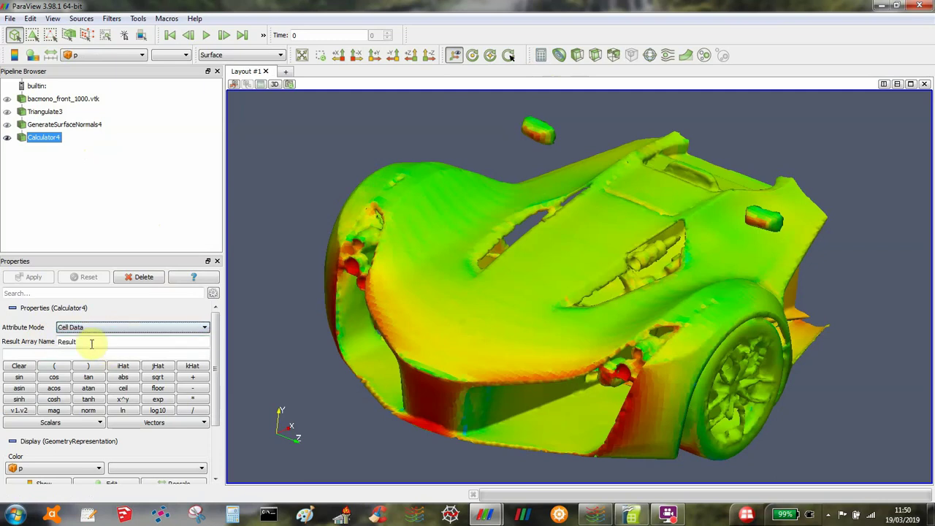
drag(101, 342, 2, 348)
text(force)
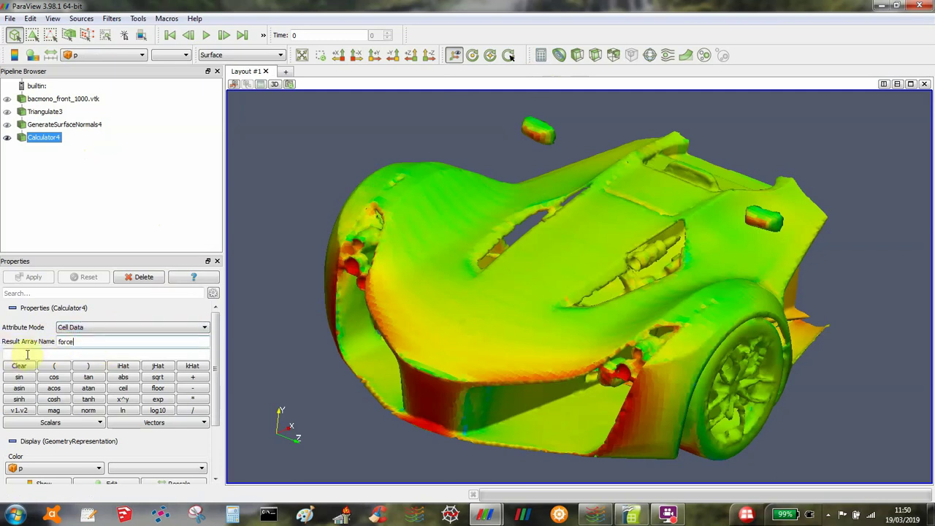
text(s)
Enter the expression p*Normals, inserting Normals from the Vectors list
click(26, 355)
text(p*)
click(155, 422)
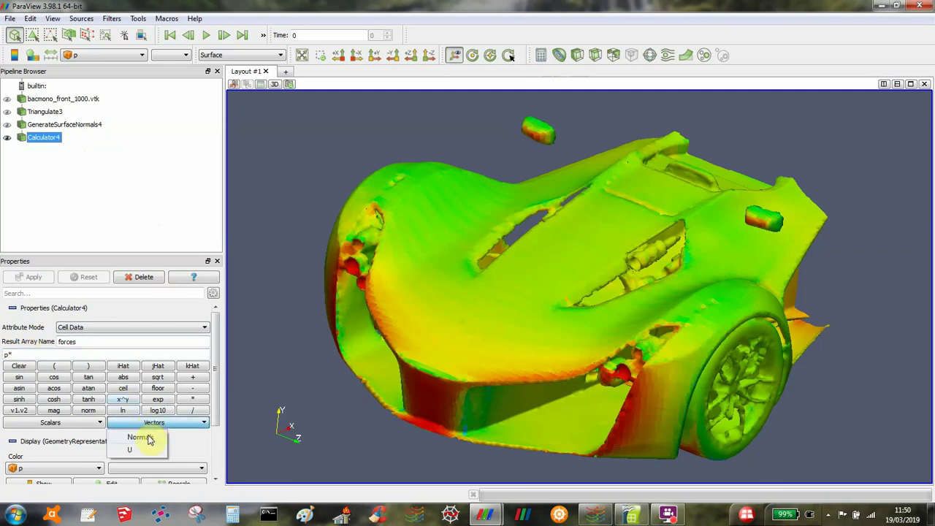
click(140, 437)
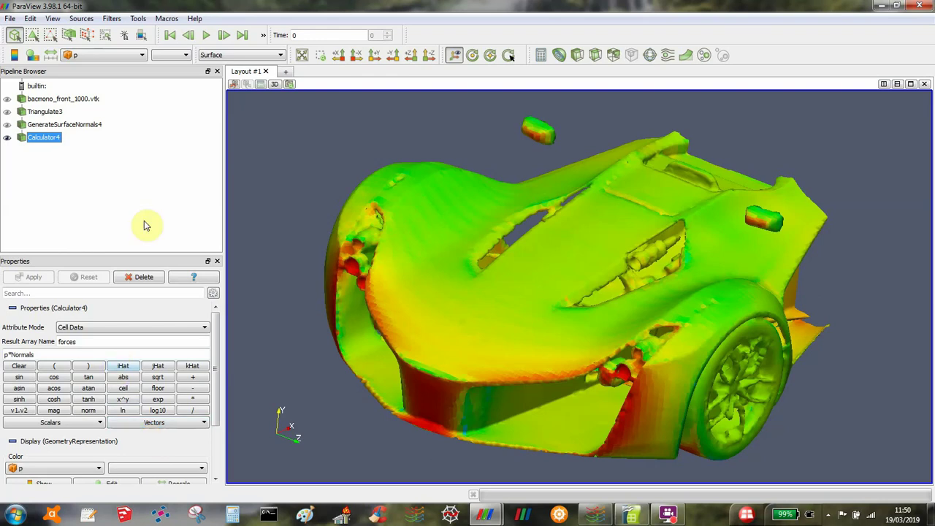
Apply Integrate Variables and show its cell data, widening the forces column to read 36221.5, -2771.48, 3.82561
click(112, 19)
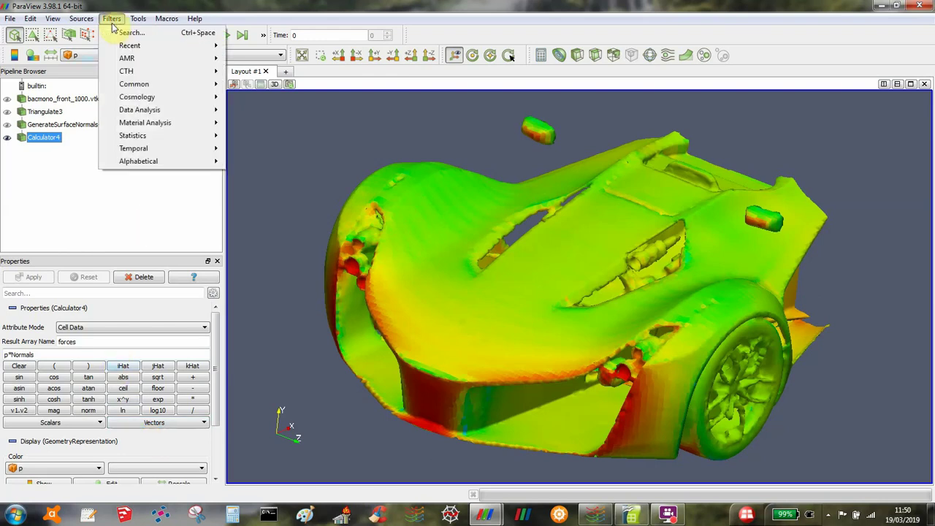
mouse_move(146, 51)
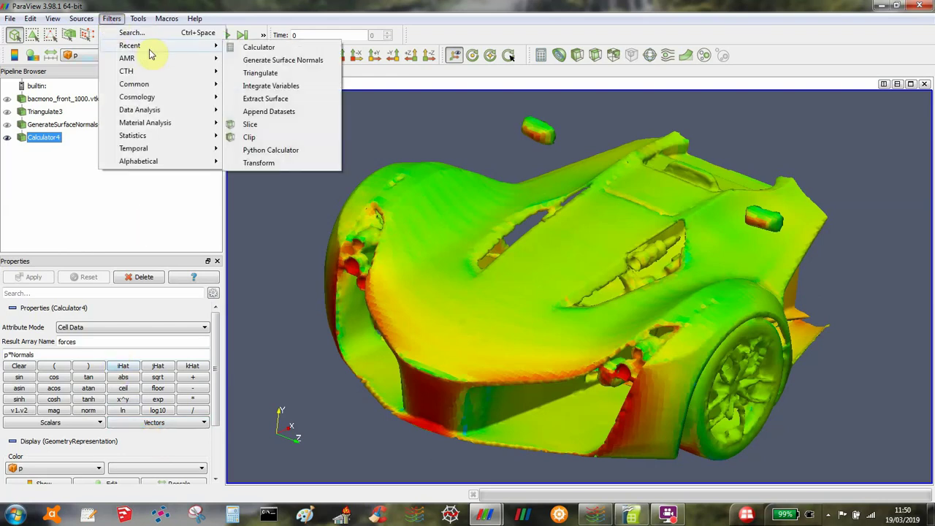
click(264, 86)
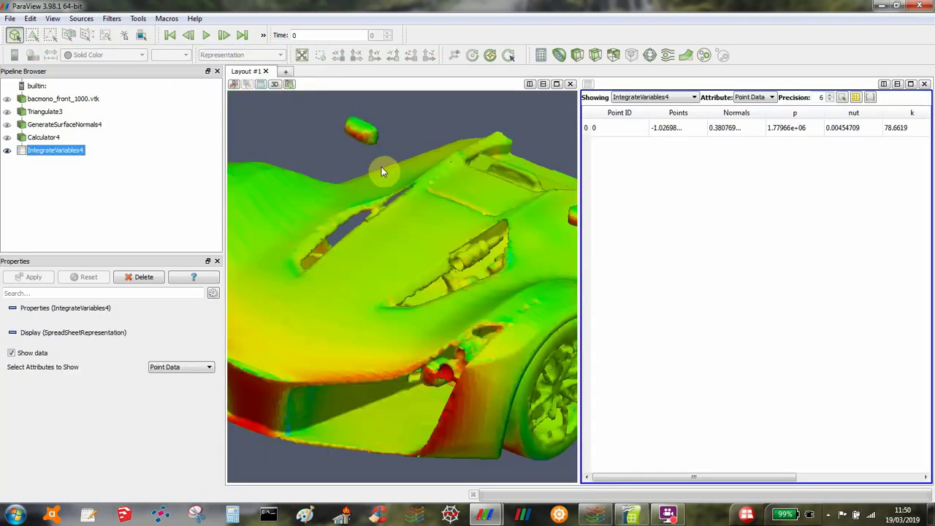
click(757, 101)
click(758, 120)
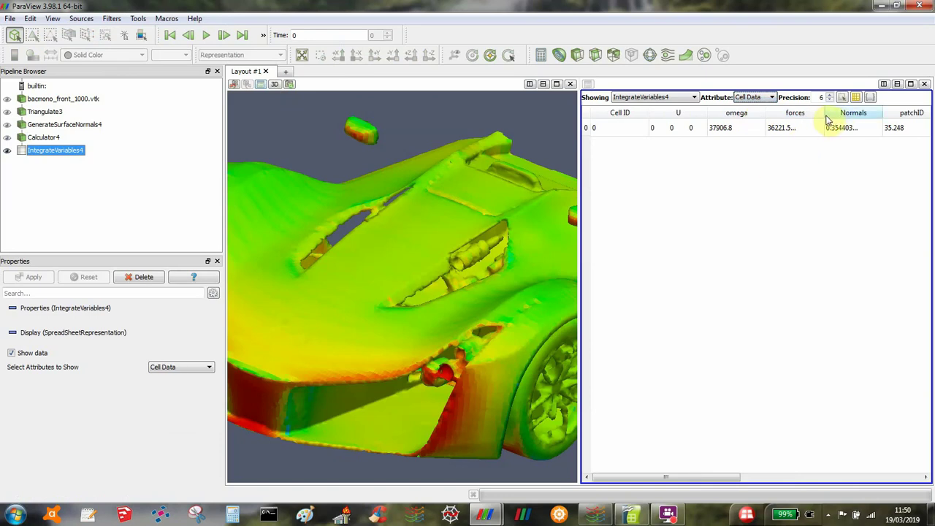
drag(825, 113, 896, 111)
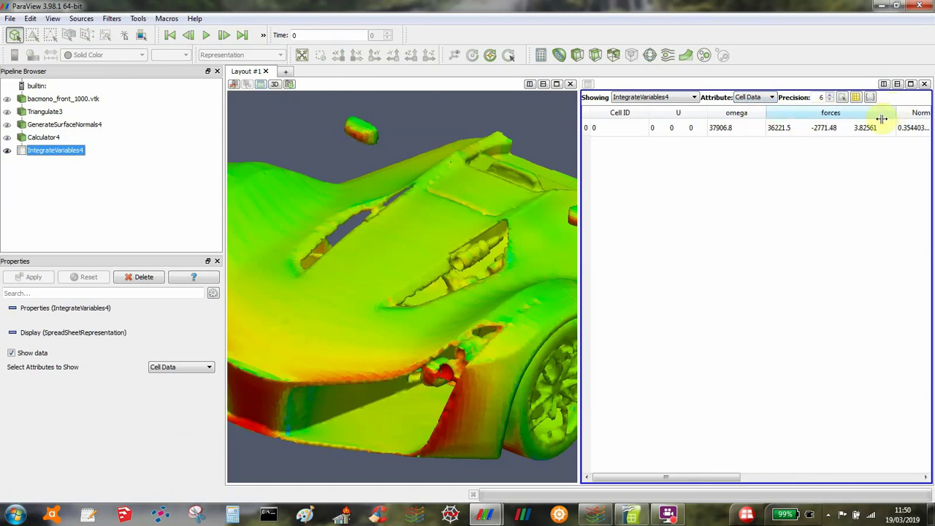
drag(767, 112, 732, 112)
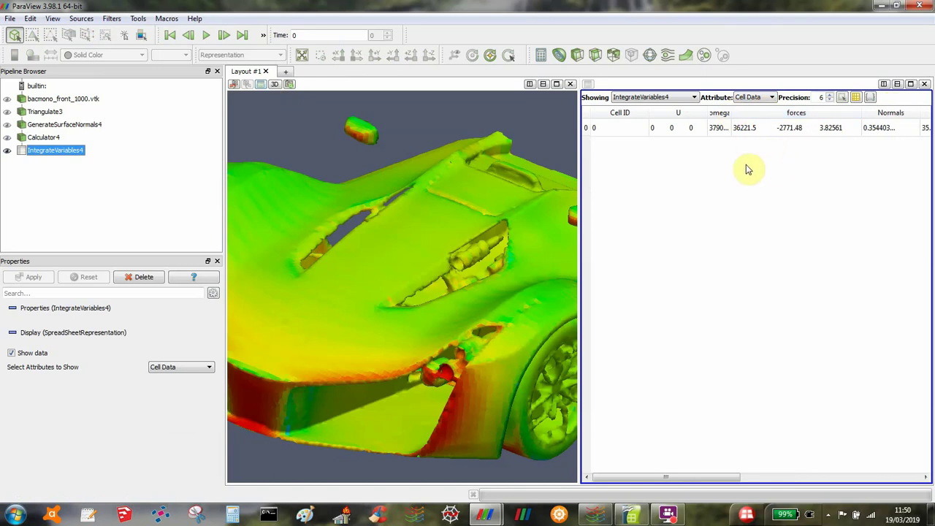
Copy the integrated forces values and bring the Calc comparison sheet forward
click(787, 132)
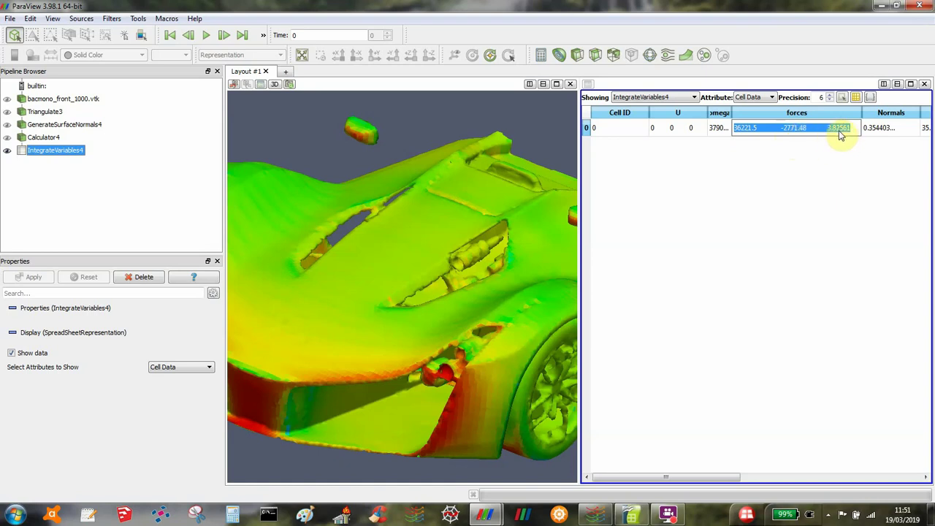
click(632, 515)
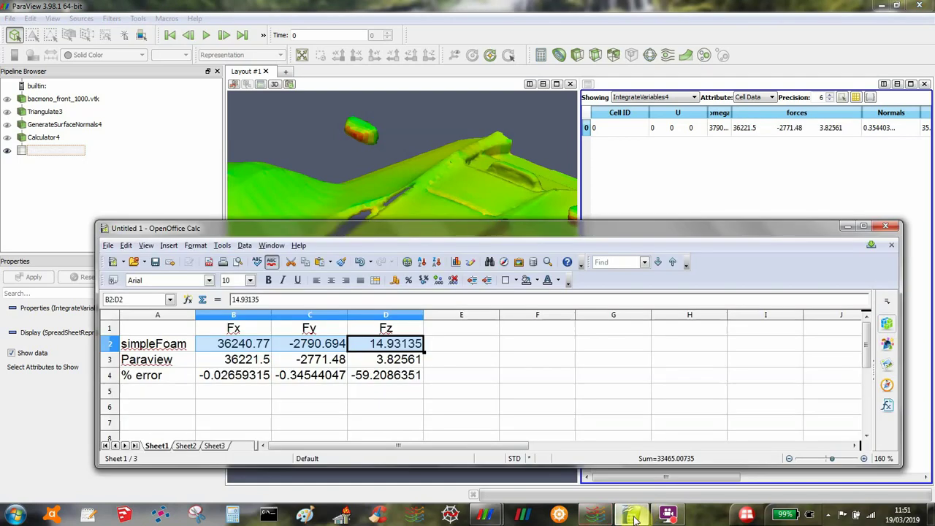
click(232, 395)
text(36221.5	-2771.48	3.82561)
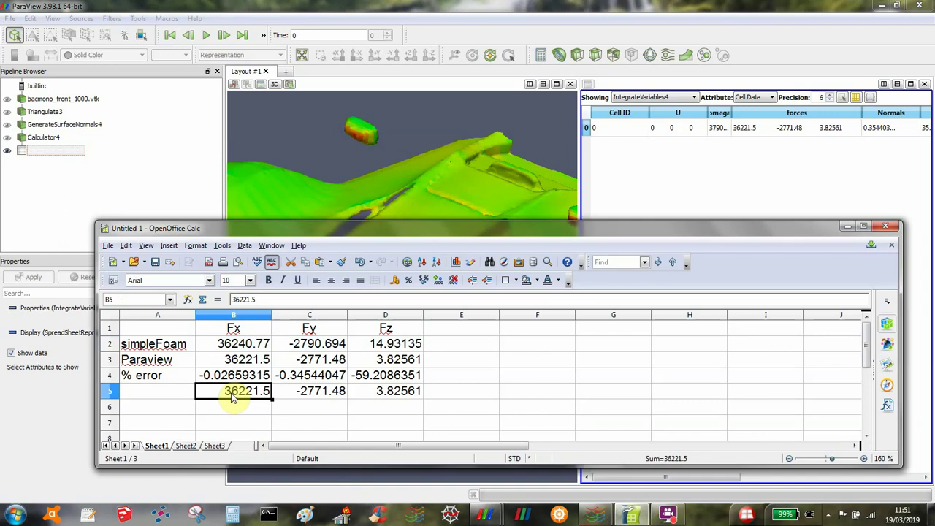
key(shift+Right)
key(shift+Right)
key(shift+Right)
key(shift+Left)
key(BackSpace)
key(Return)
key(Up)
key(Up)
key(Up)
key(Left)
key(Left)
key(Left)
key(Right)
key(Left)
key(Right)
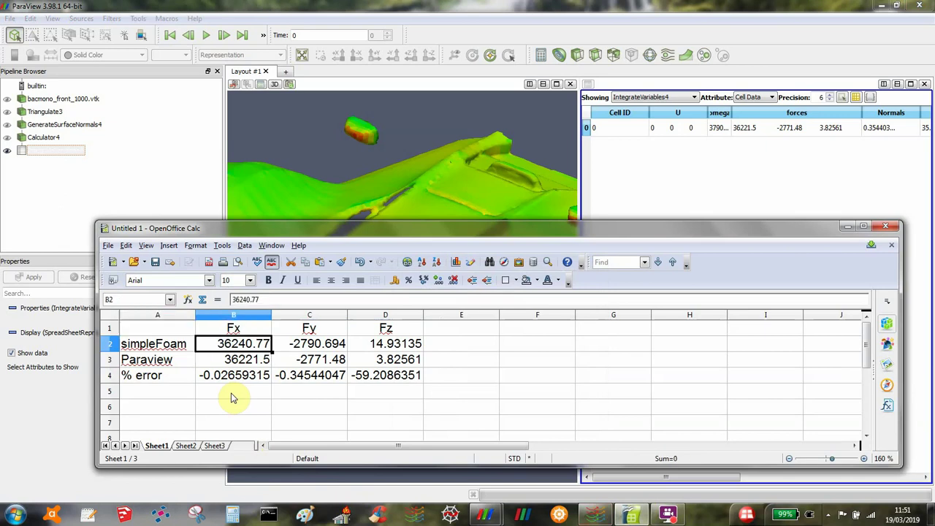
key(Right)
key(Right)
key(Right)
key(Left)
key(Left)
key(Left)
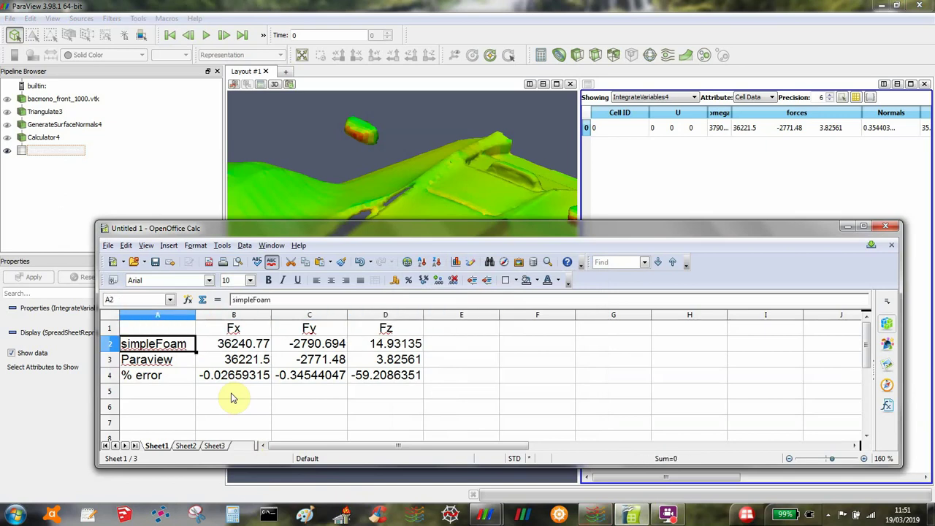
key(Left)
key(Down)
key(Right)
key(Right)
key(Right)
key(Right)
key(Left)
key(Left)
key(Left)
key(Left)
key(Down)
key(Right)
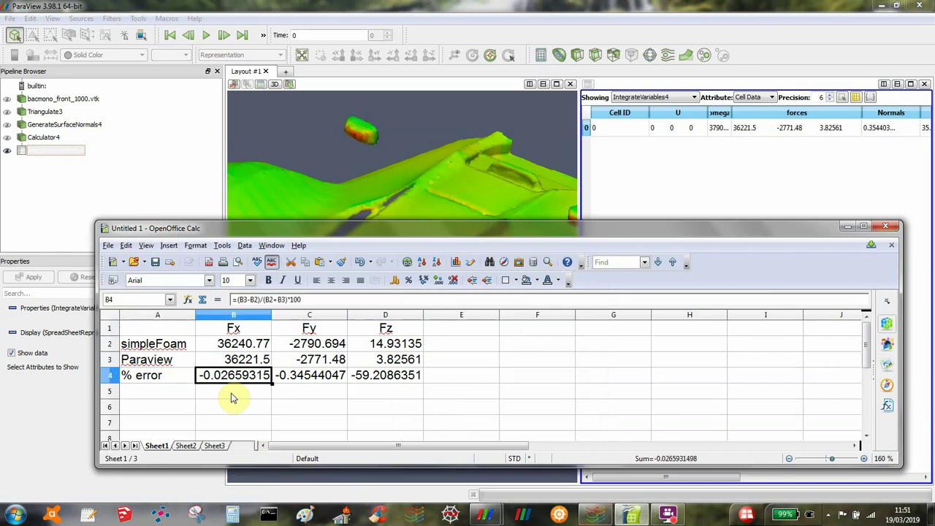
key(Left)
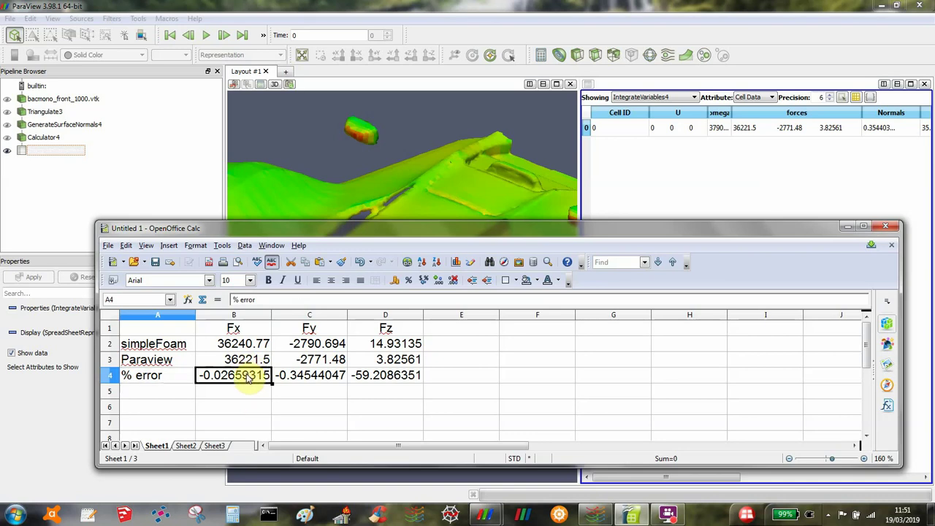
double_click(247, 375)
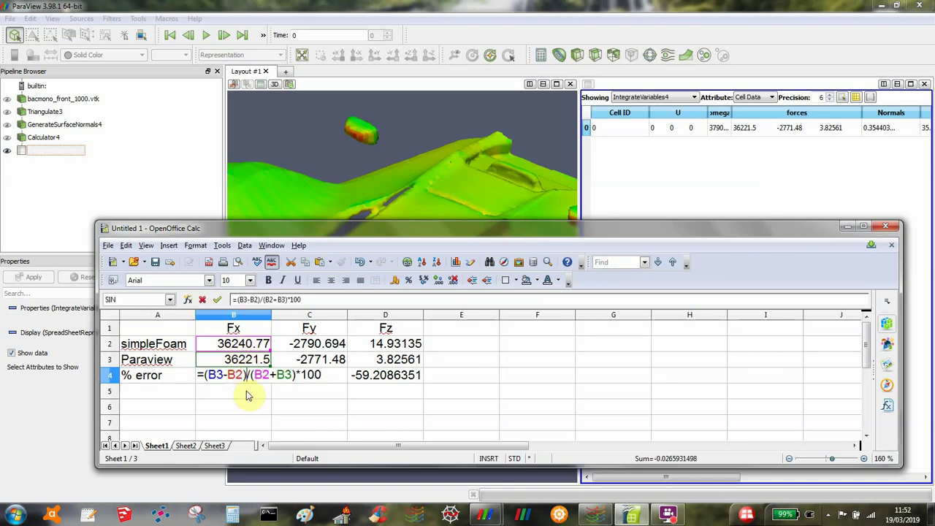
key(Escape)
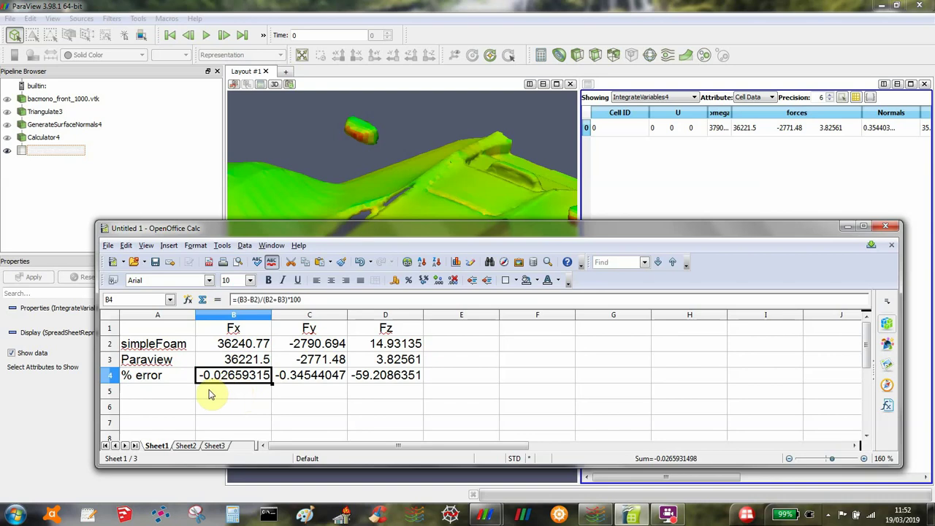
double_click(226, 378)
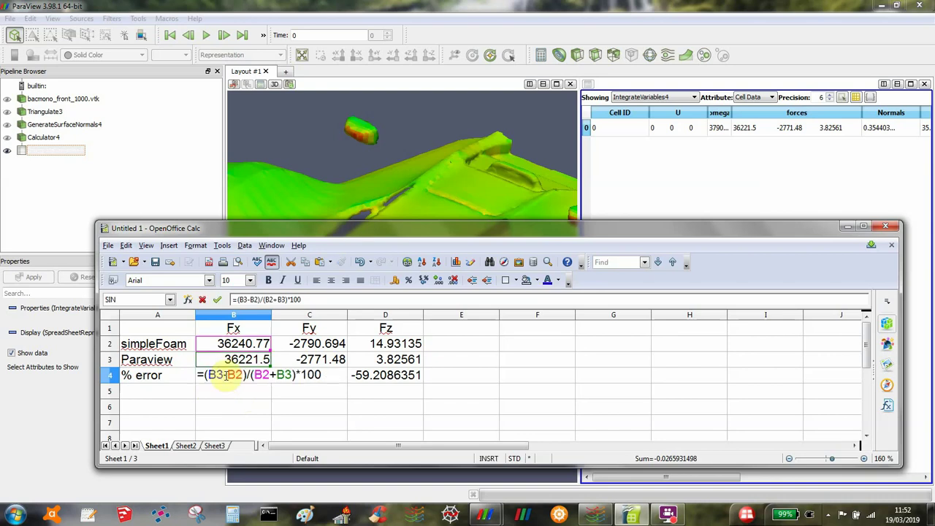
key(Escape)
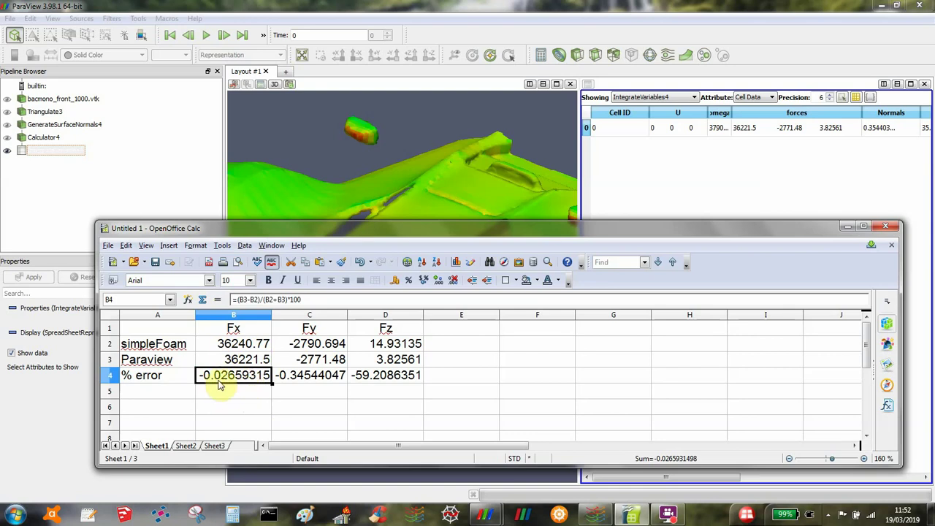
click(306, 374)
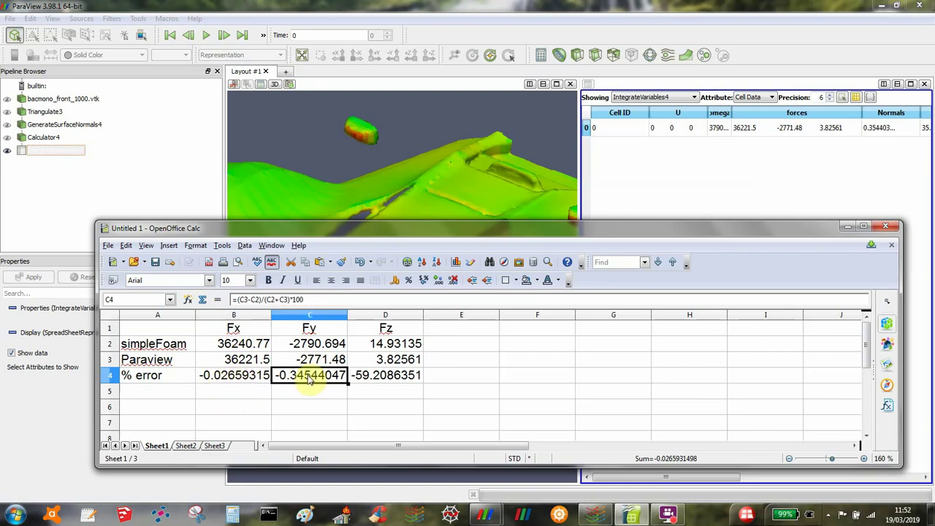
click(370, 379)
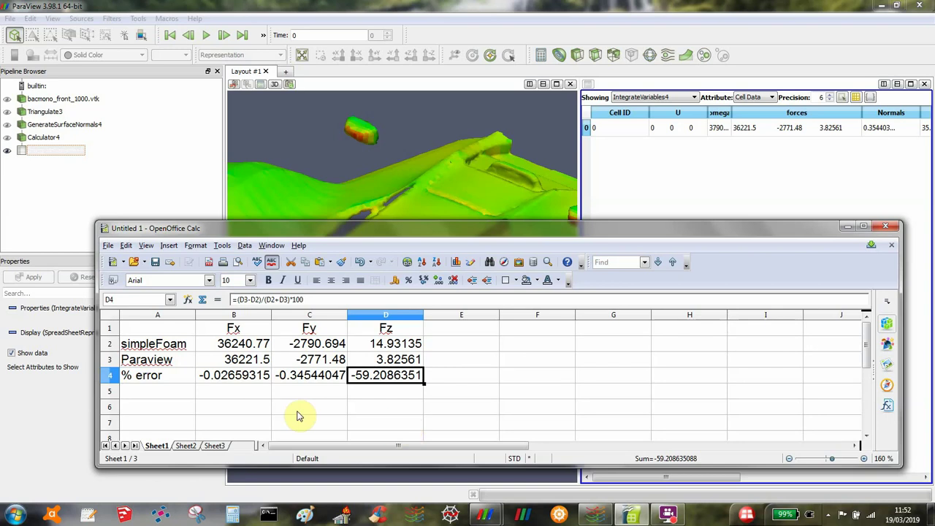
drag(338, 228, 317, 173)
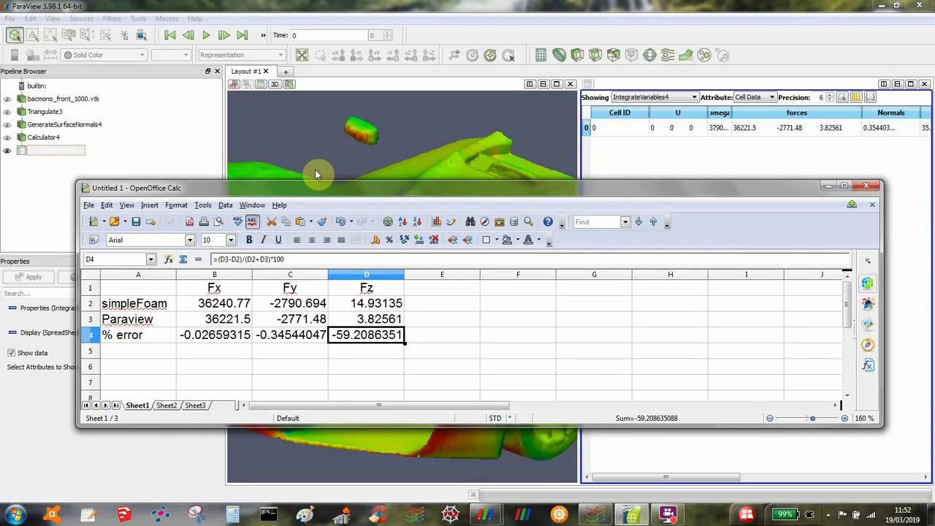